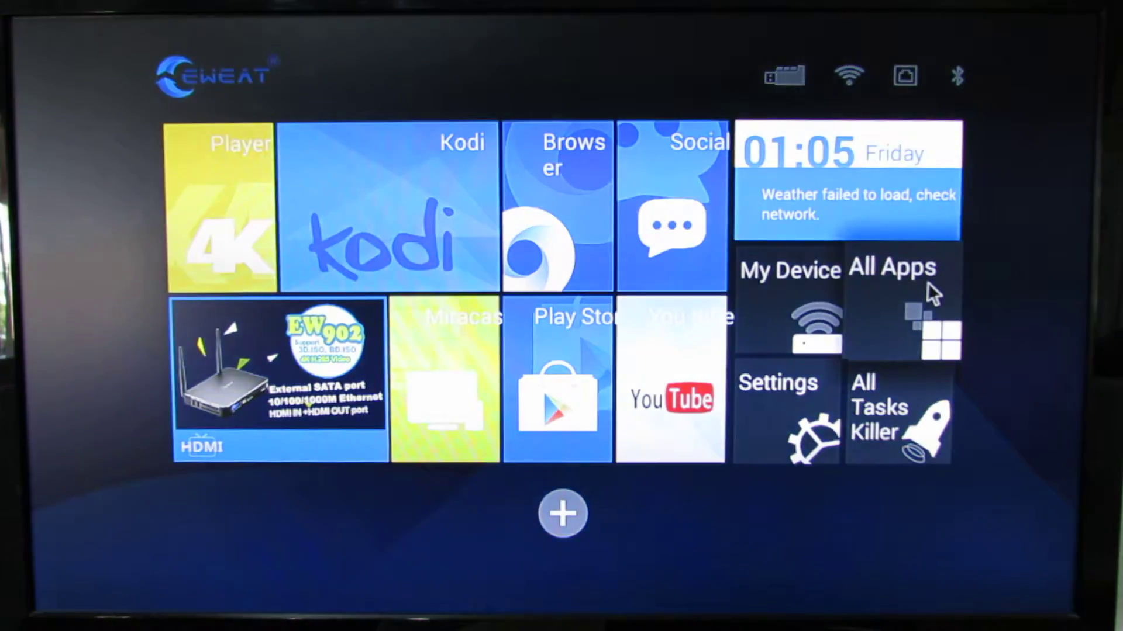
Browse the installed apps list, return home, and clear background tasks with All Tasks Killer
click(928, 280)
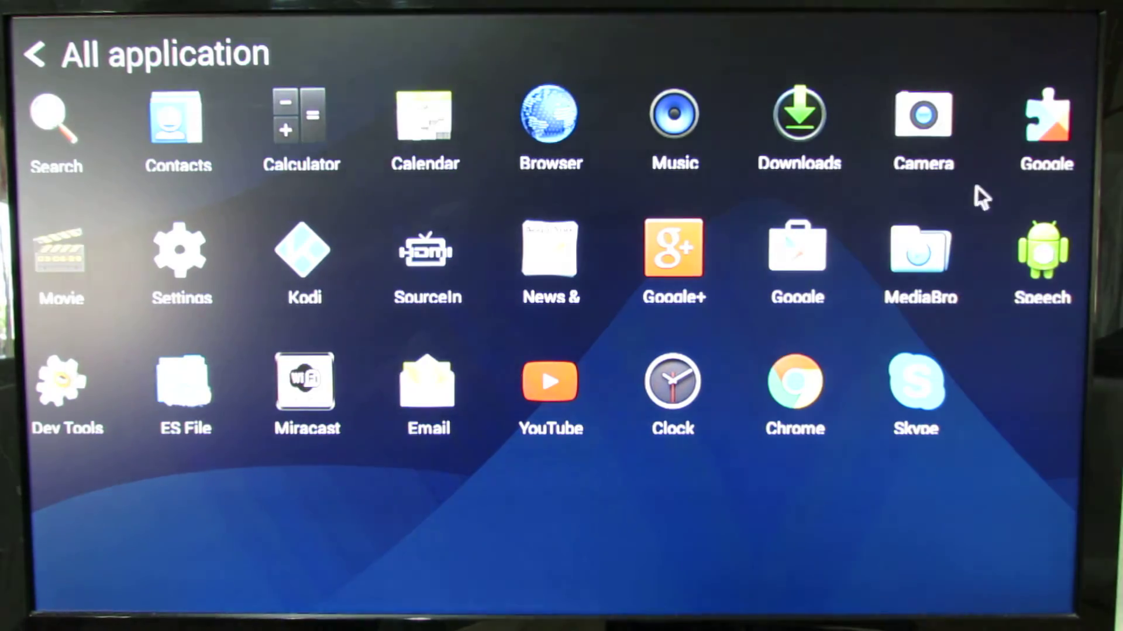
key(Escape)
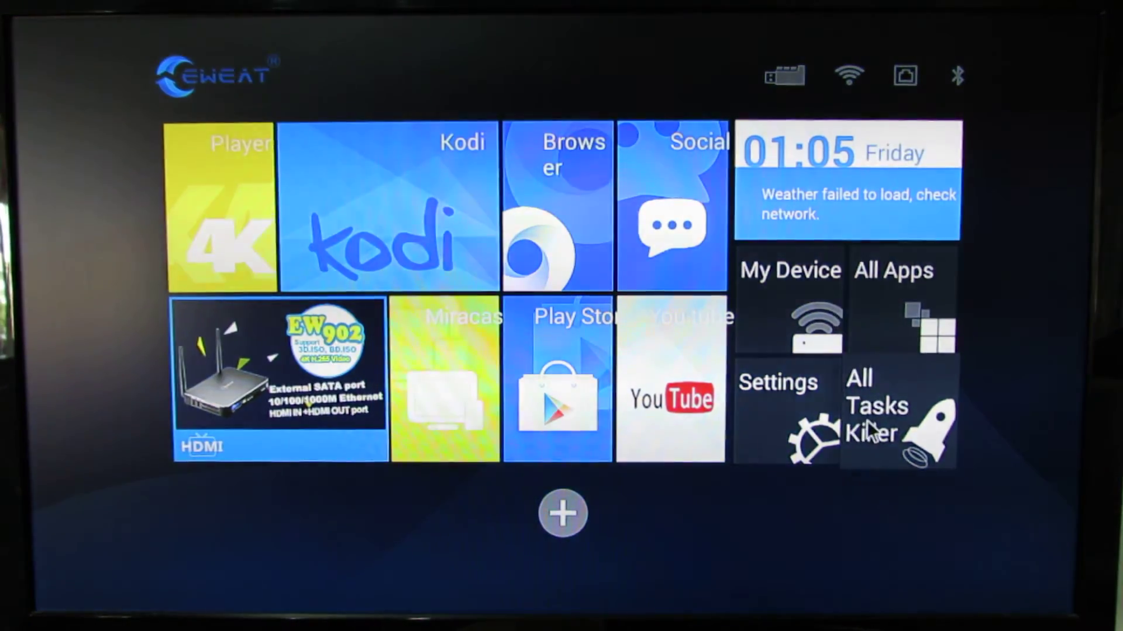
click(867, 421)
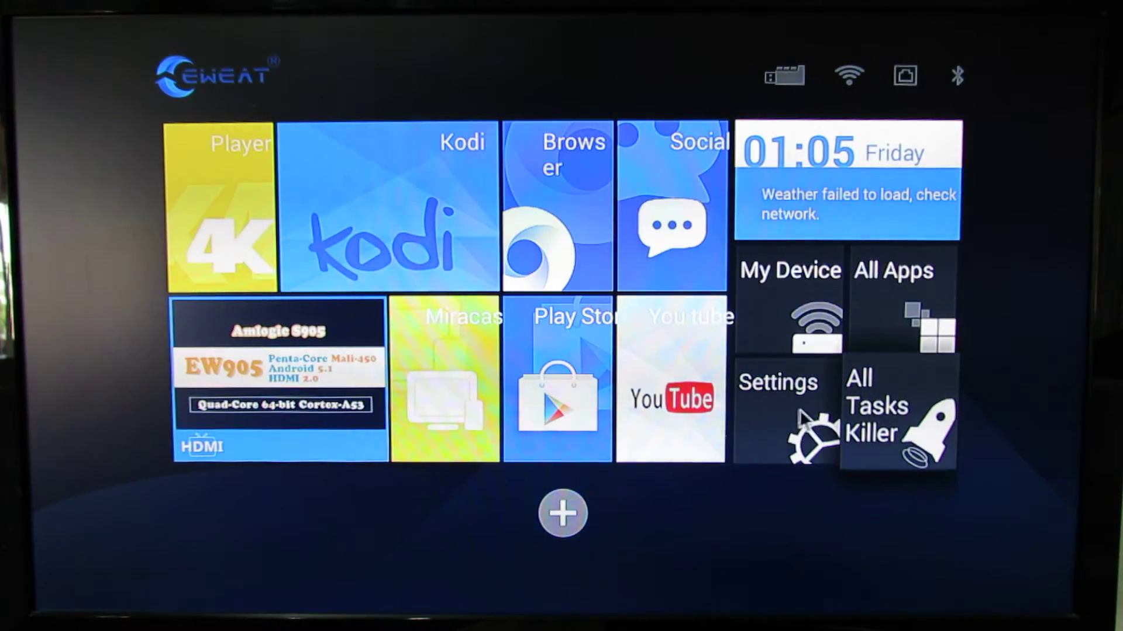
Turn Bluetooth on and view the HDMI output sound choices without changing them
click(799, 410)
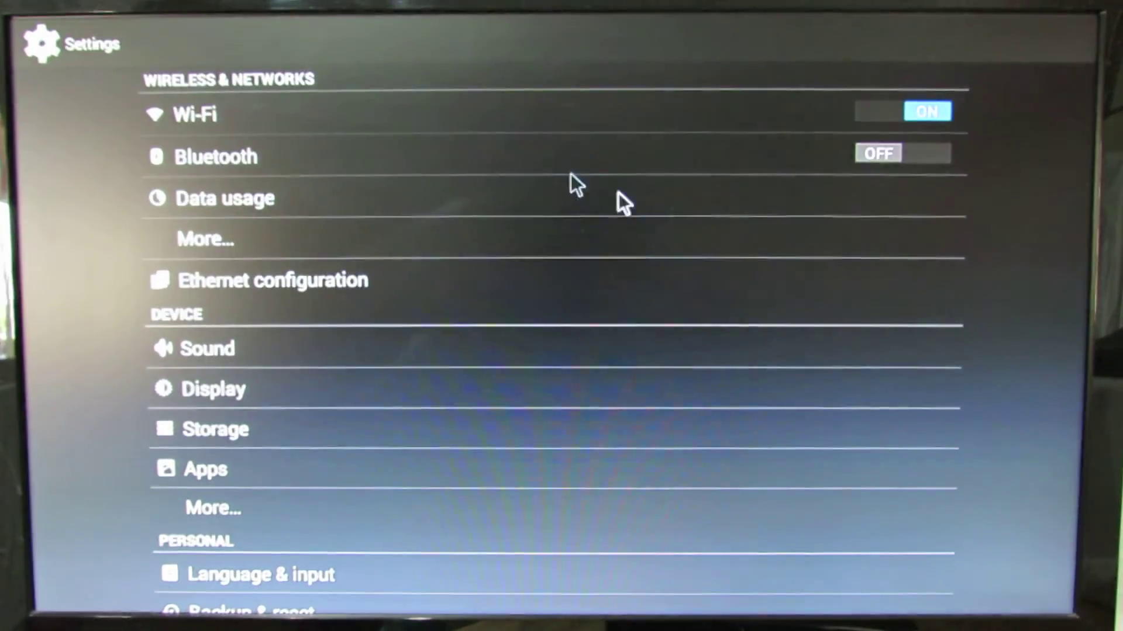
click(930, 155)
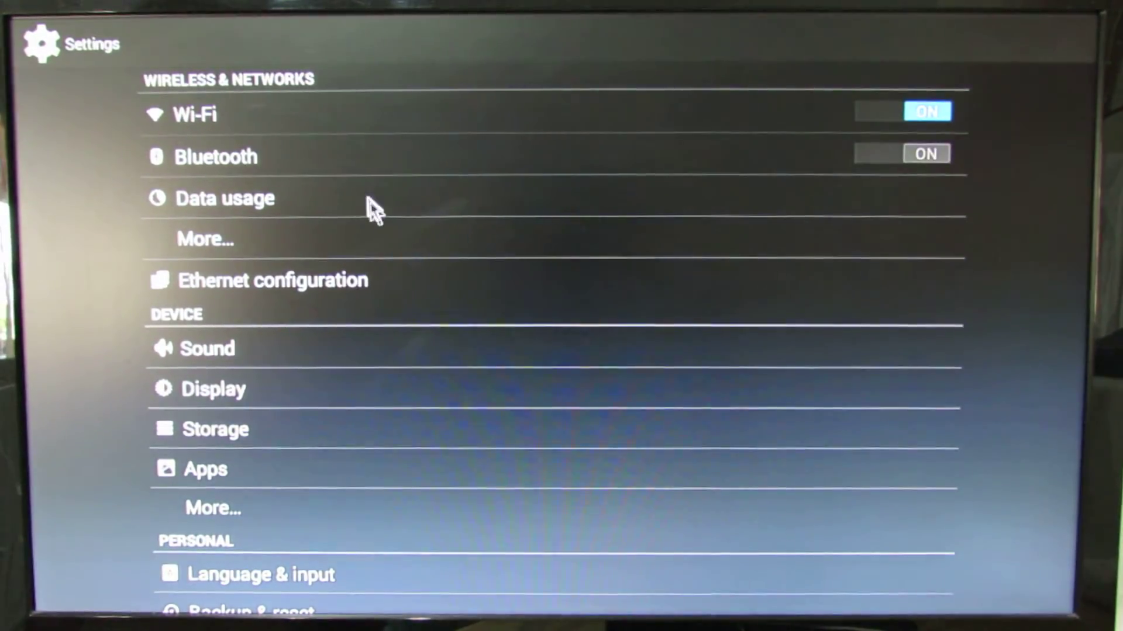
click(302, 347)
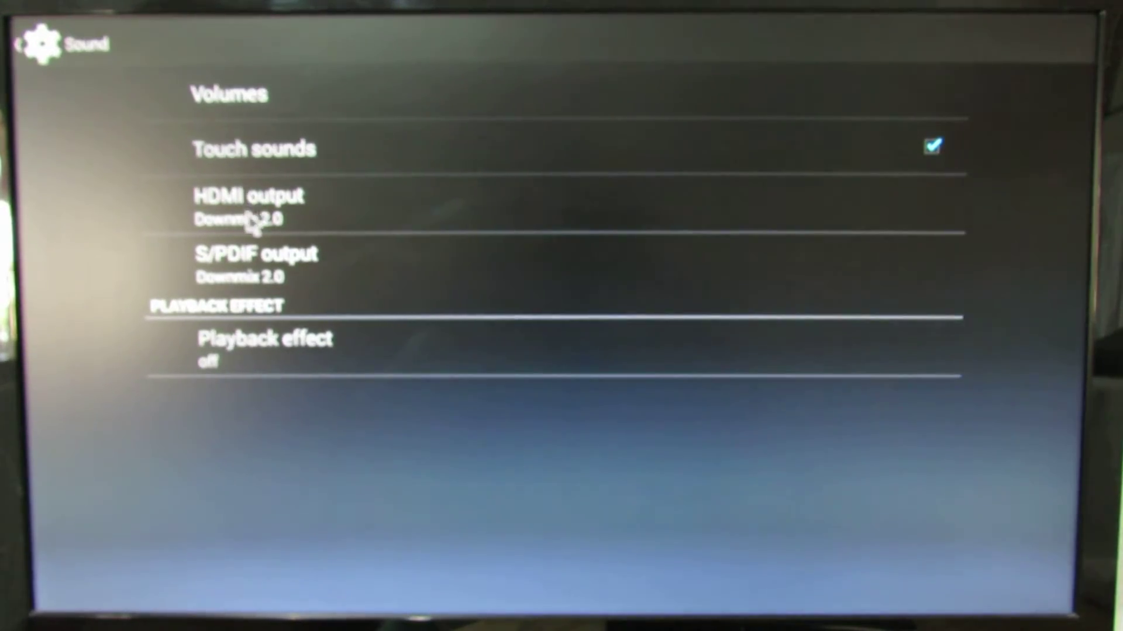
click(307, 220)
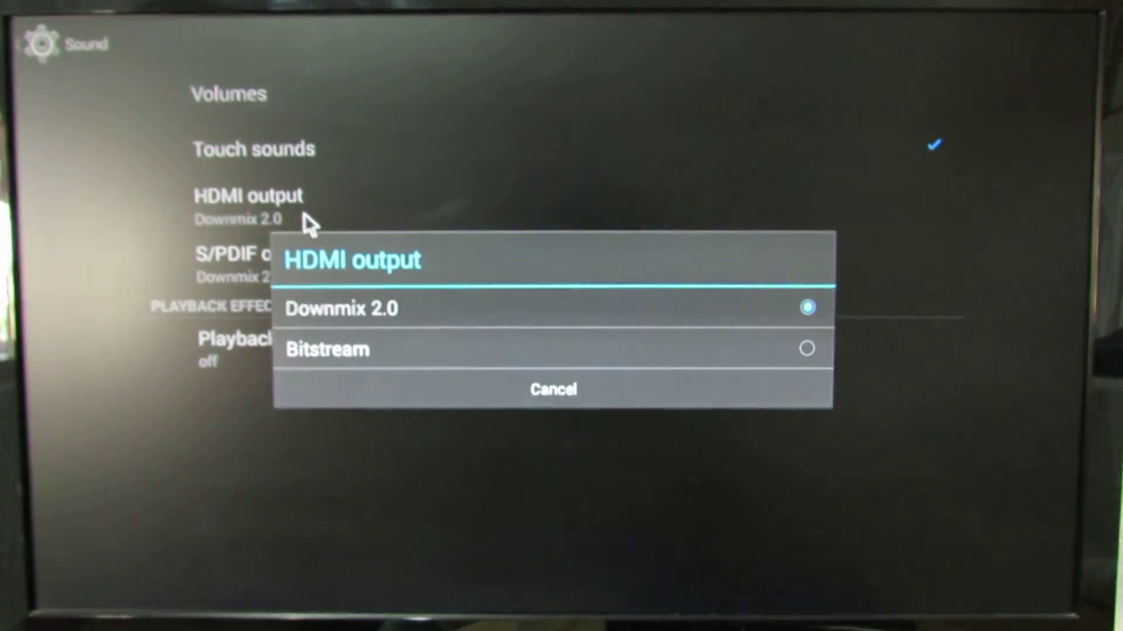
key(Escape)
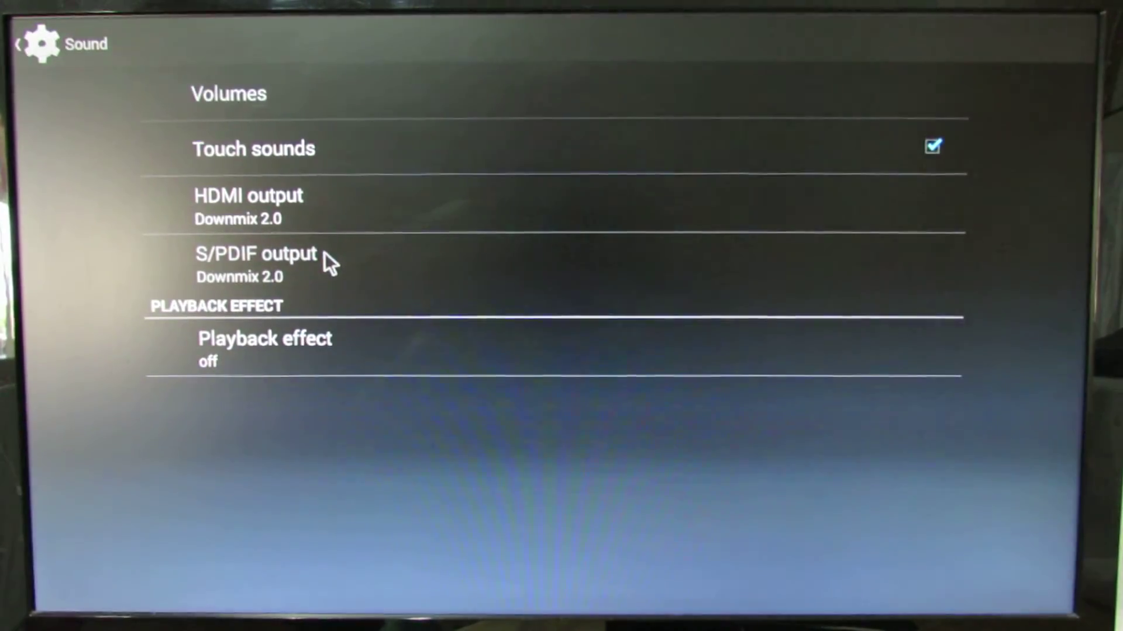
key(Escape)
Look over the Display settings page and return to the main settings list
click(308, 386)
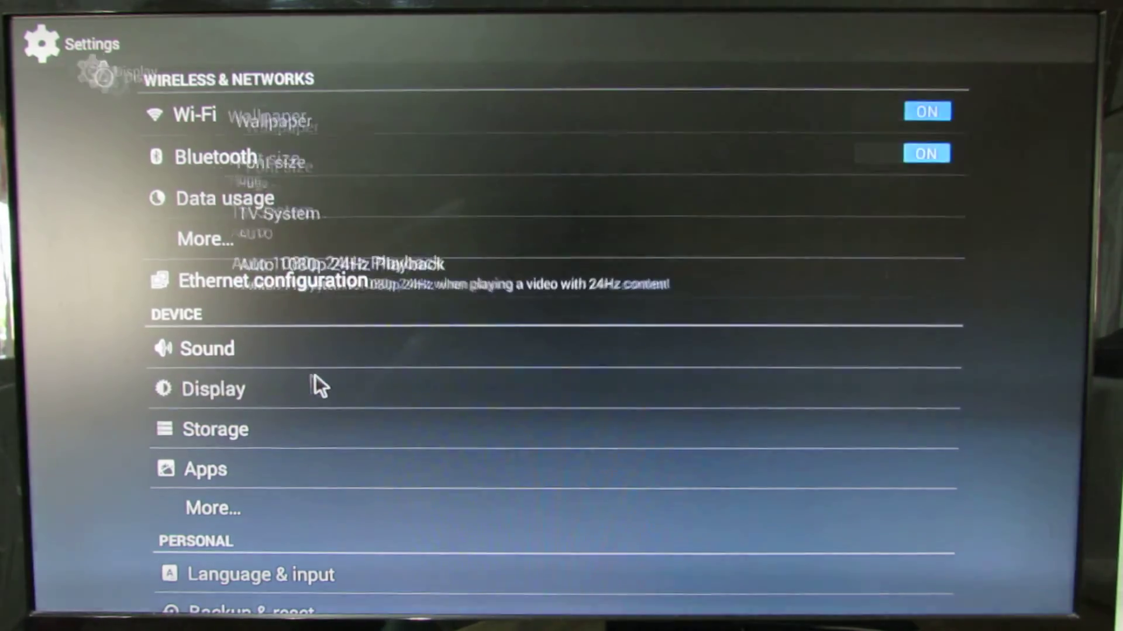
click(372, 258)
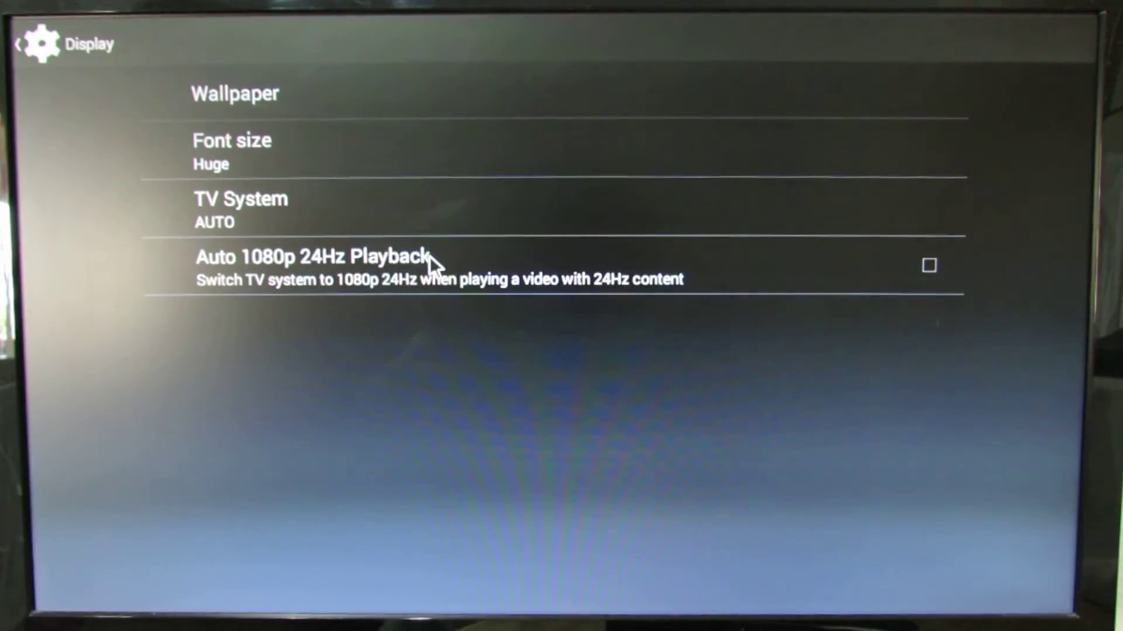
key(Escape)
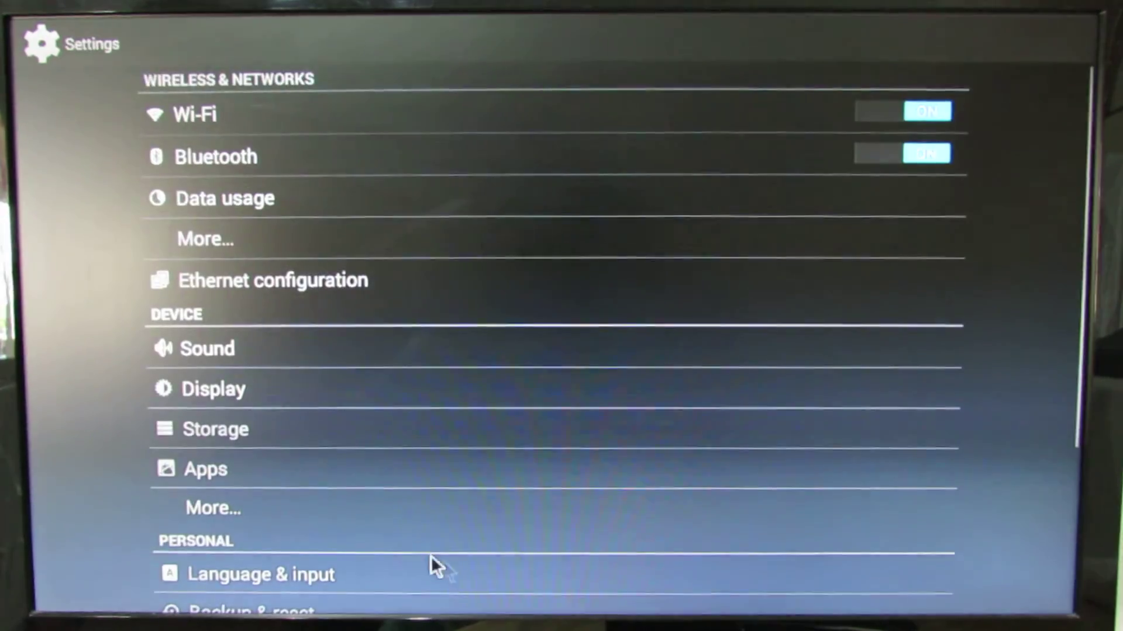
click(281, 438)
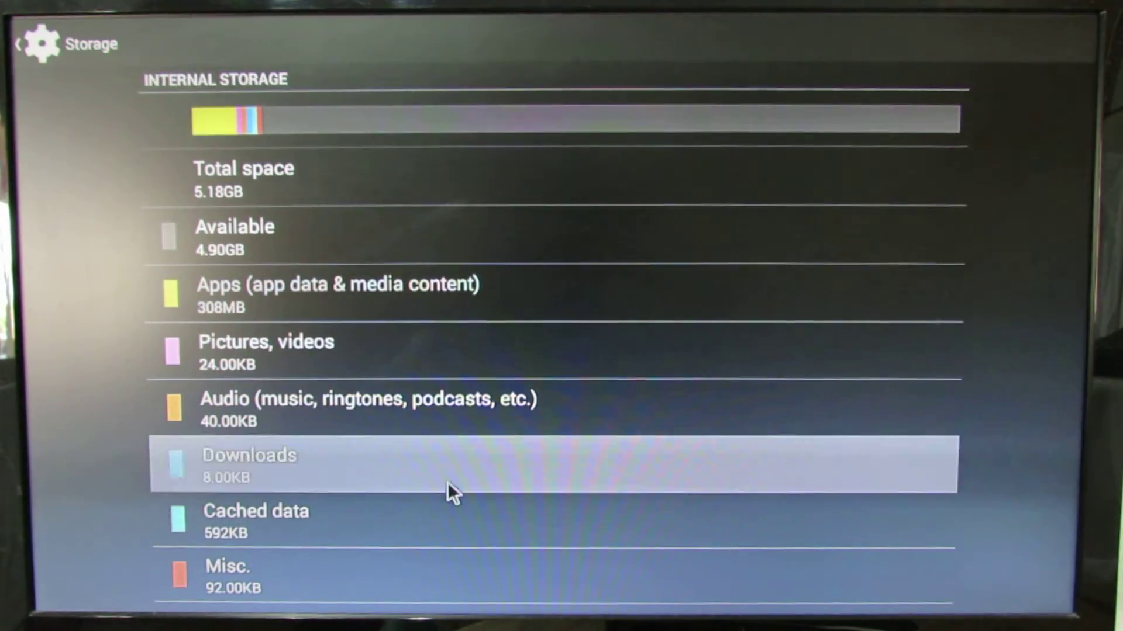
drag(448, 482, 533, 141)
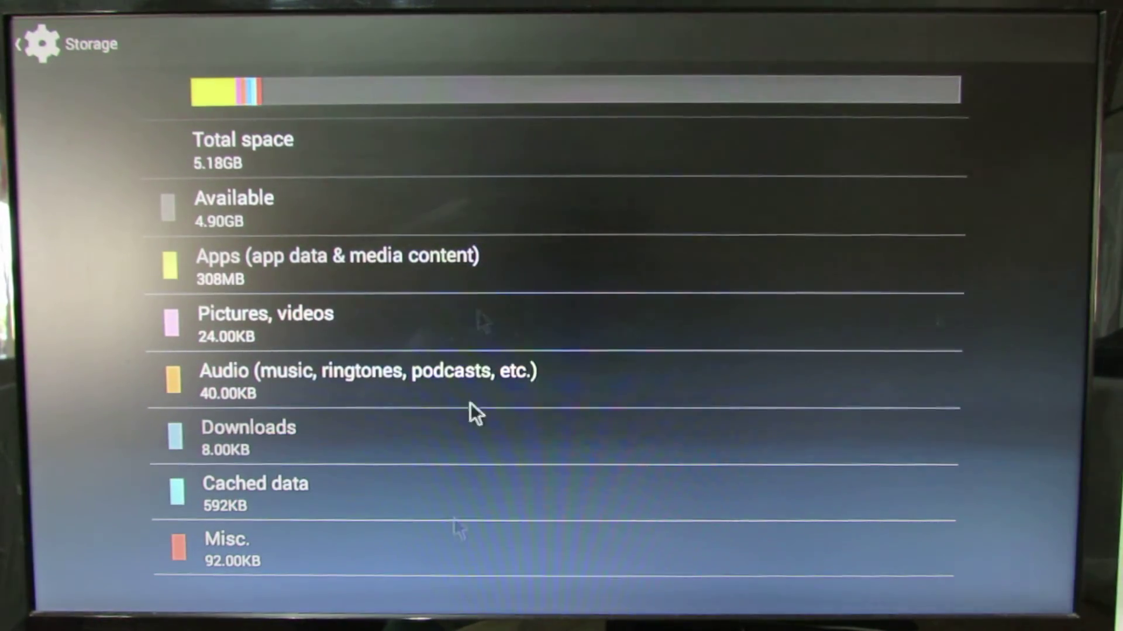
Check storage (5.18GB total, 4.90GB free) and downloaded apps Kodi and Skype, then open About
right_click(402, 554)
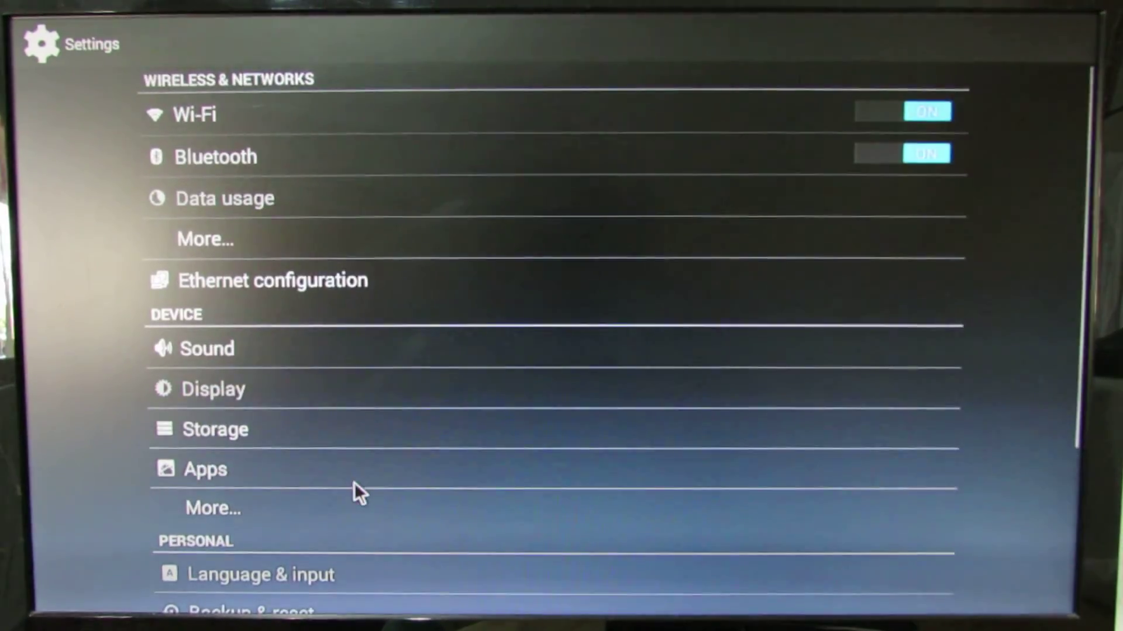
drag(355, 483, 344, 397)
scroll(345, 397, up, 1)
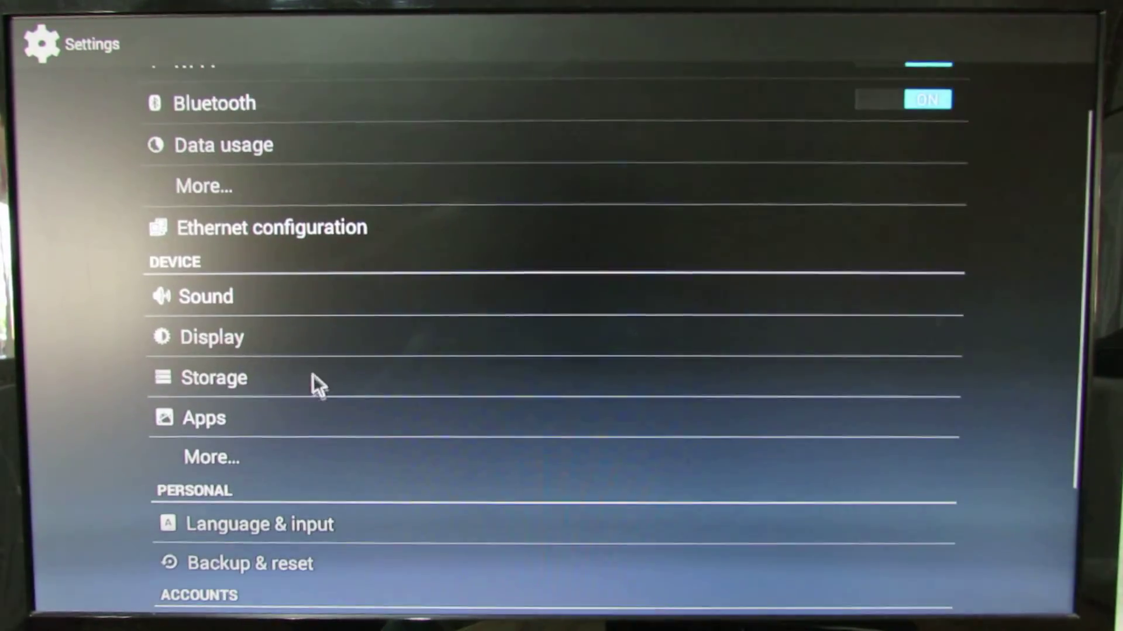
click(303, 417)
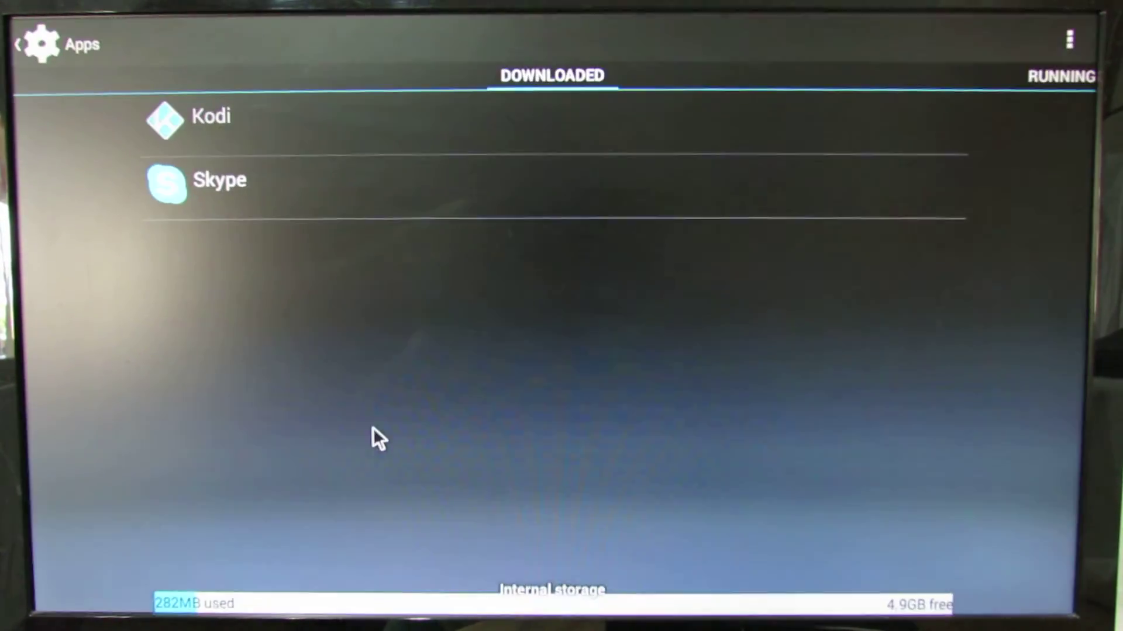
right_click(481, 452)
scroll(527, 403, down, 3)
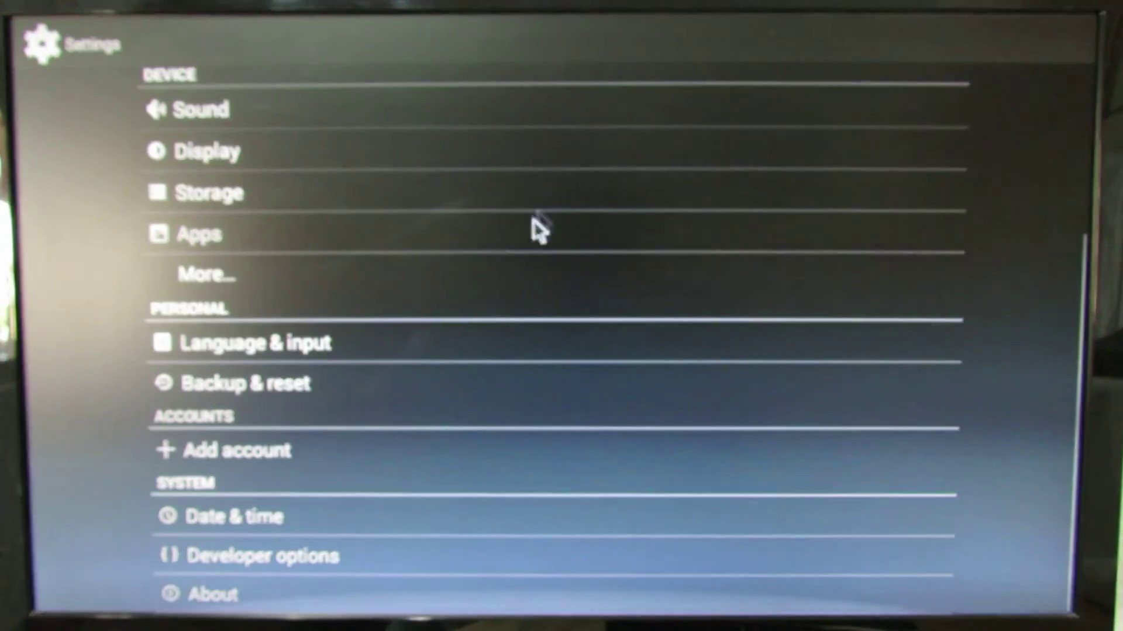
click(263, 605)
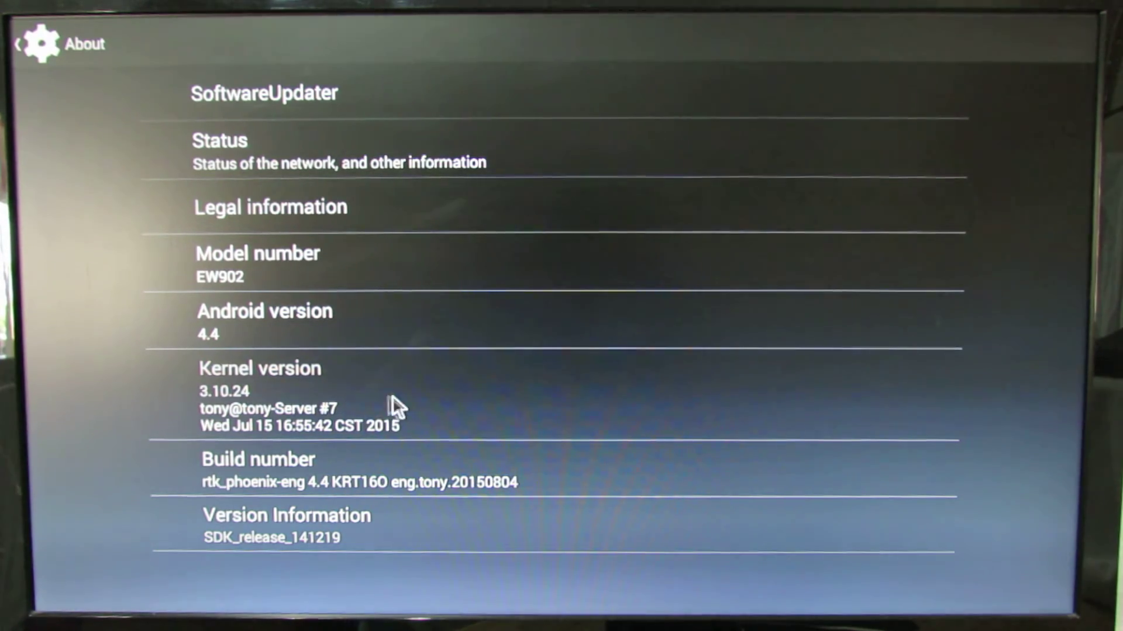
Review the EW902 About details, including Android version and build number, then exit Settings to the launcher
click(359, 464)
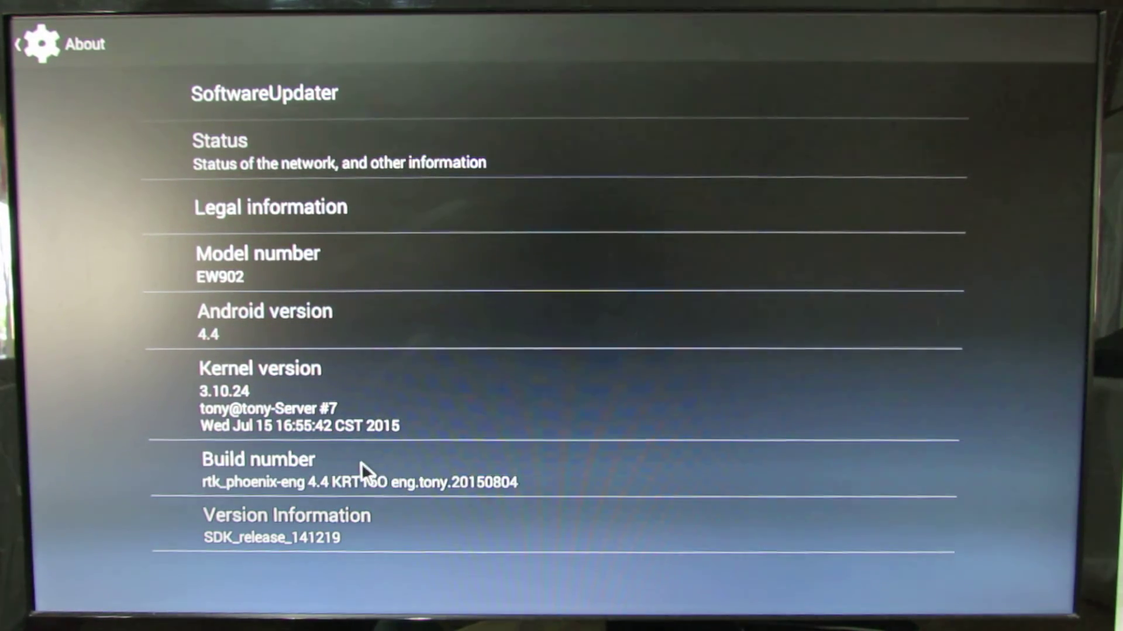
click(355, 324)
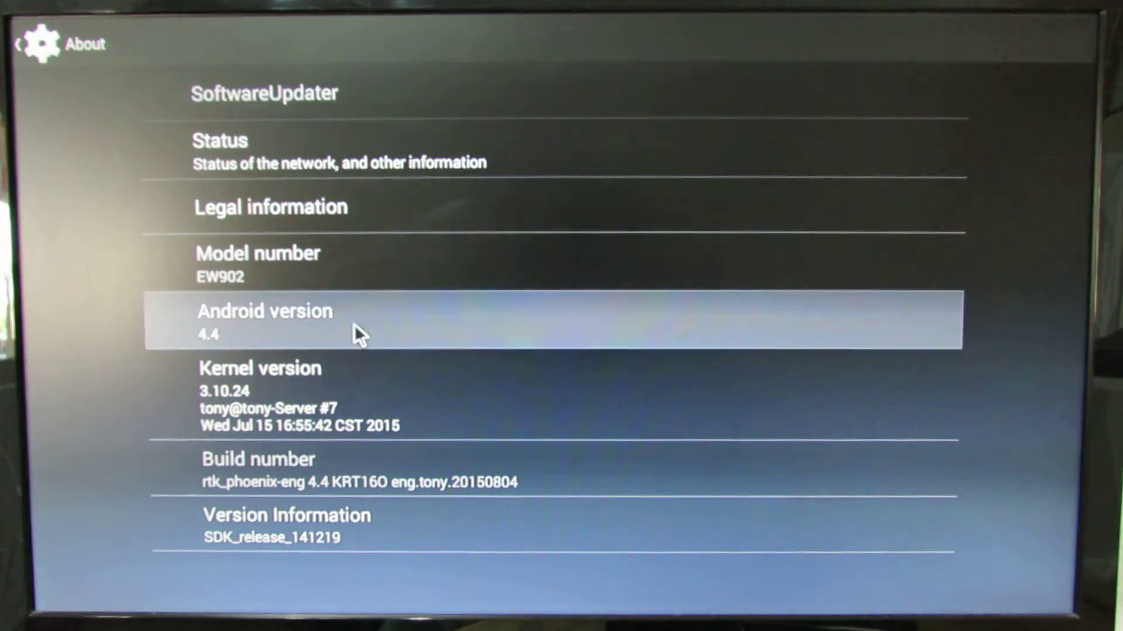
click(354, 323)
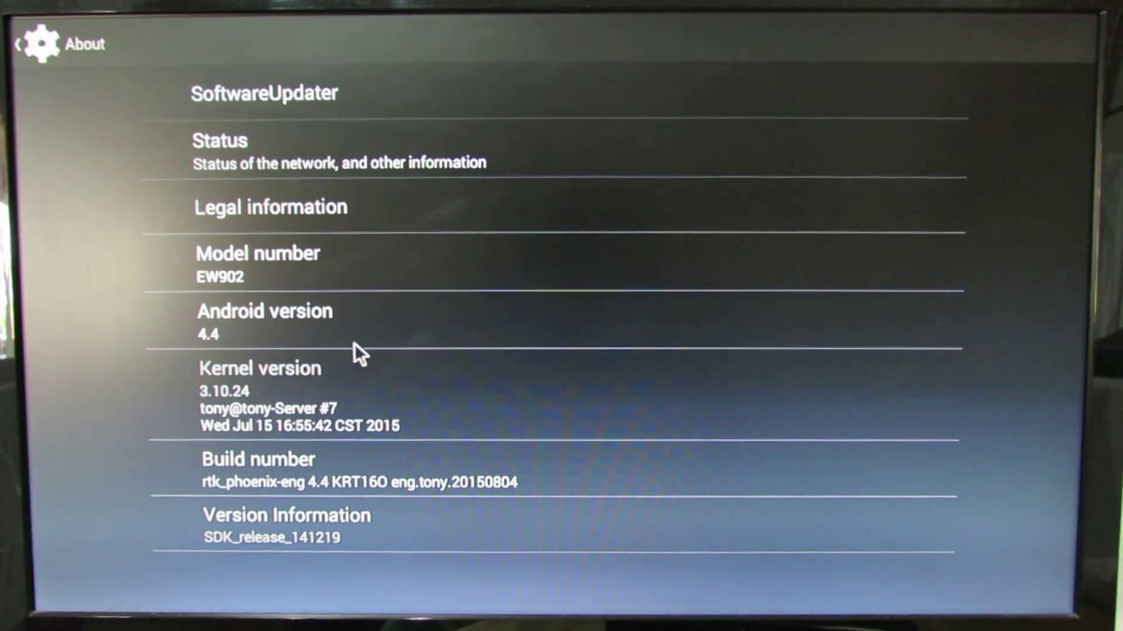
right_click(366, 378)
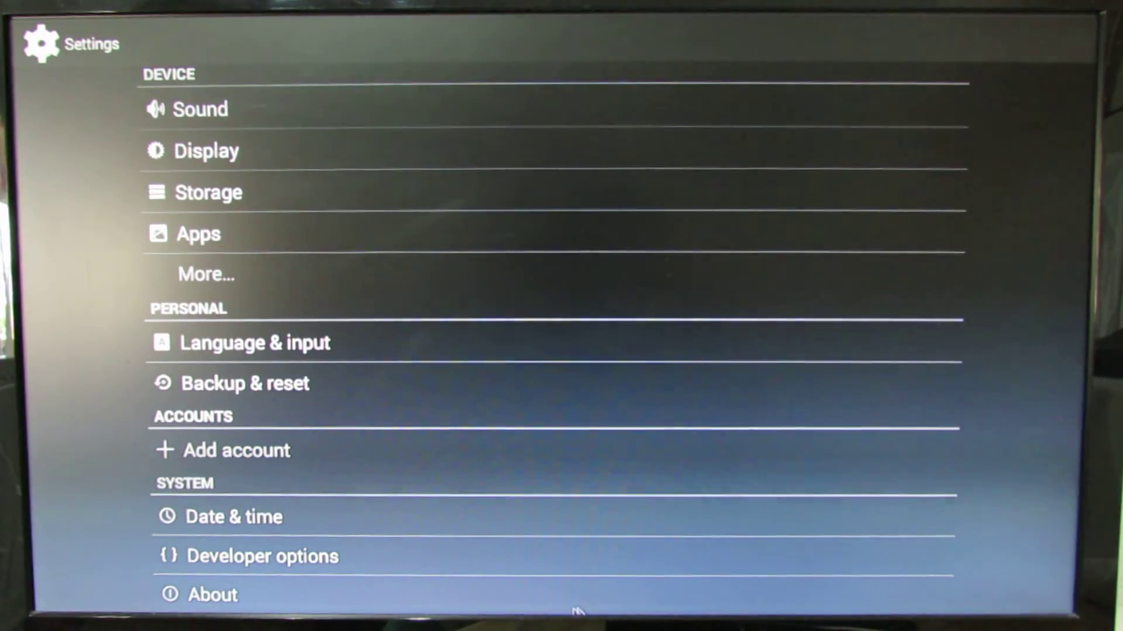
right_click(544, 394)
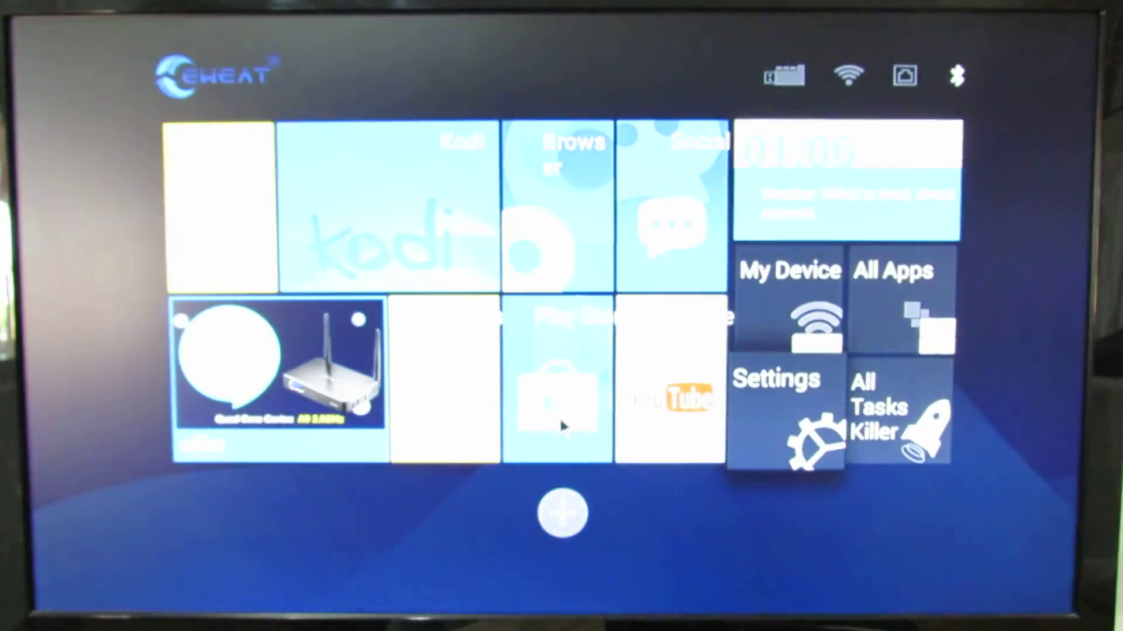